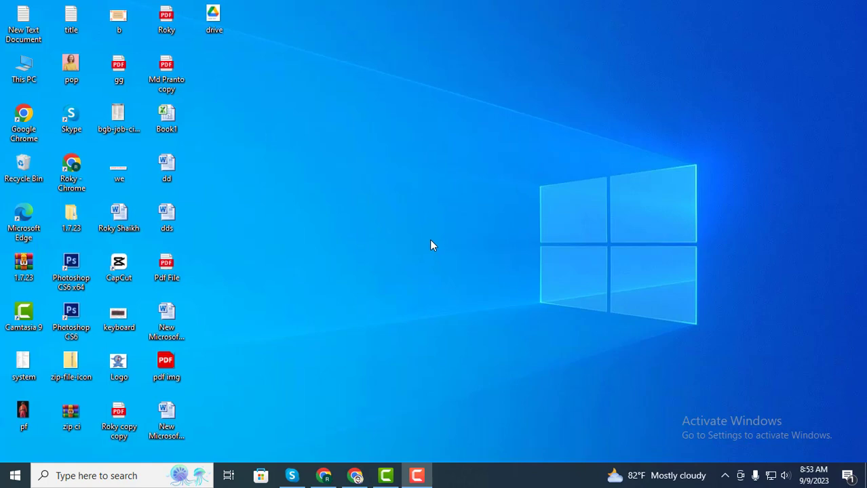
Step: Bring Chrome forward and load gmail.com to show the Gmail inbox
click(354, 479)
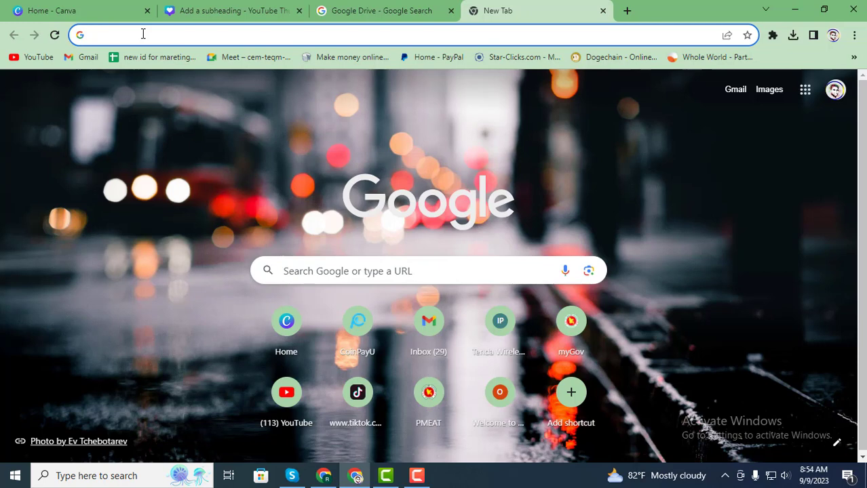
text(gmai)
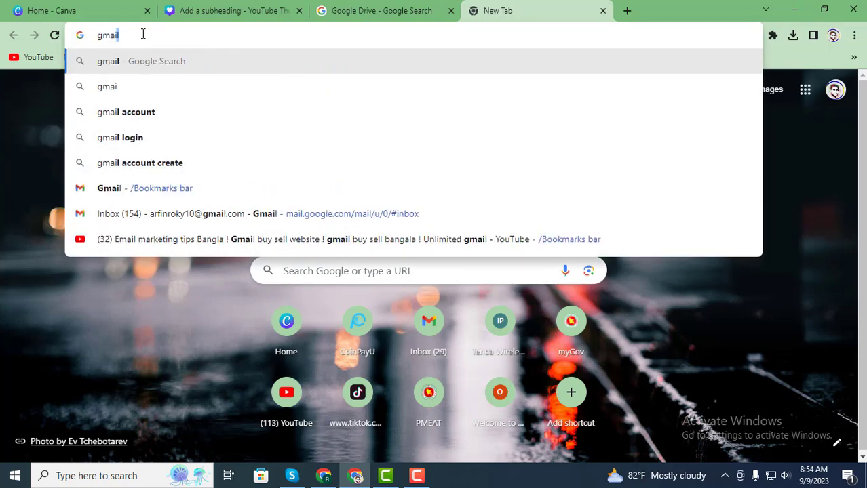
text(l.com)
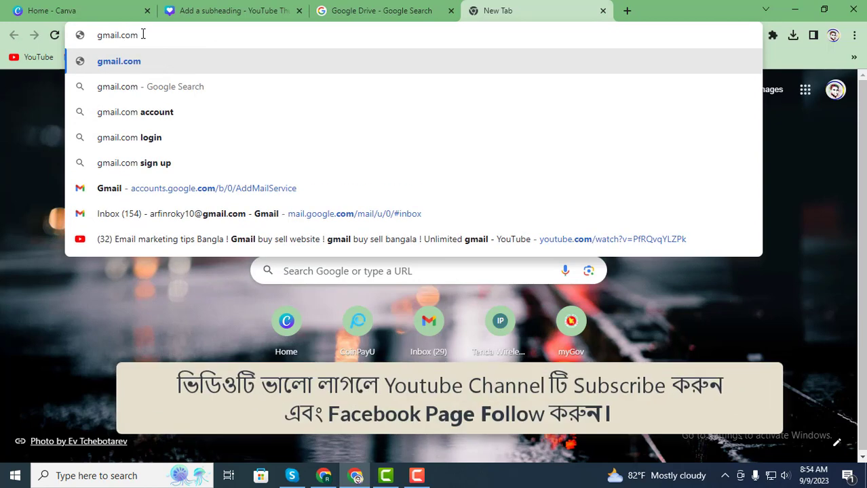
key(Return)
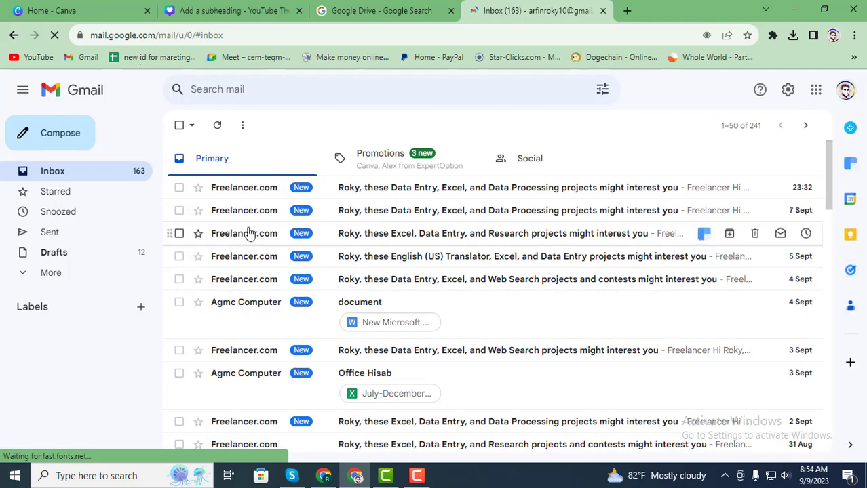
scroll(240, 252, down, 3)
scroll(243, 266, up, 1)
scroll(243, 266, up, 1)
scroll(243, 266, down, 2)
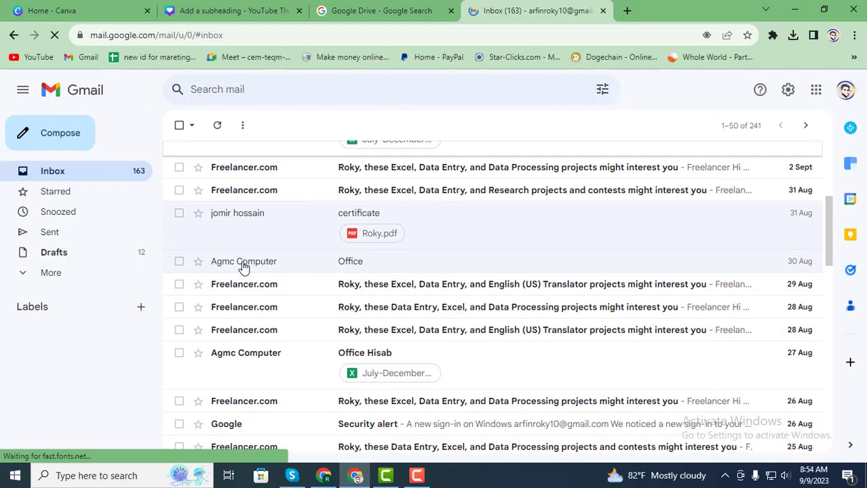
scroll(243, 266, down, 1)
scroll(245, 267, down, 3)
scroll(244, 267, up, 4)
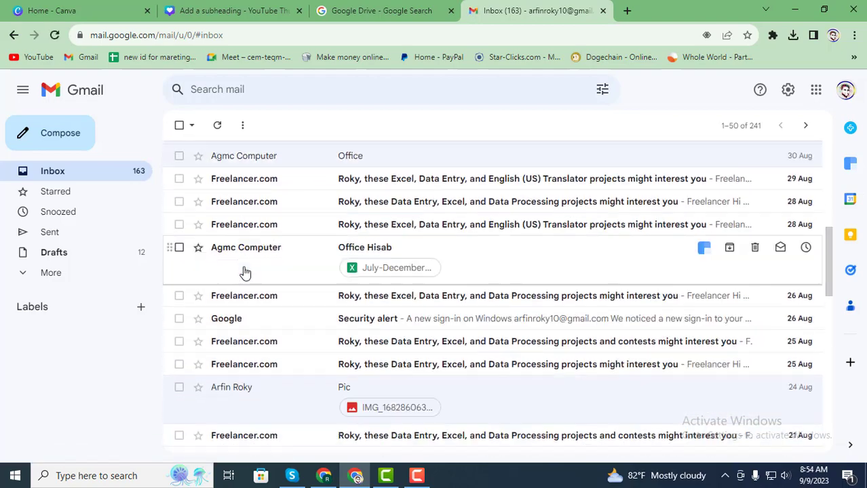
scroll(247, 272, down, 2)
scroll(265, 264, up, 6)
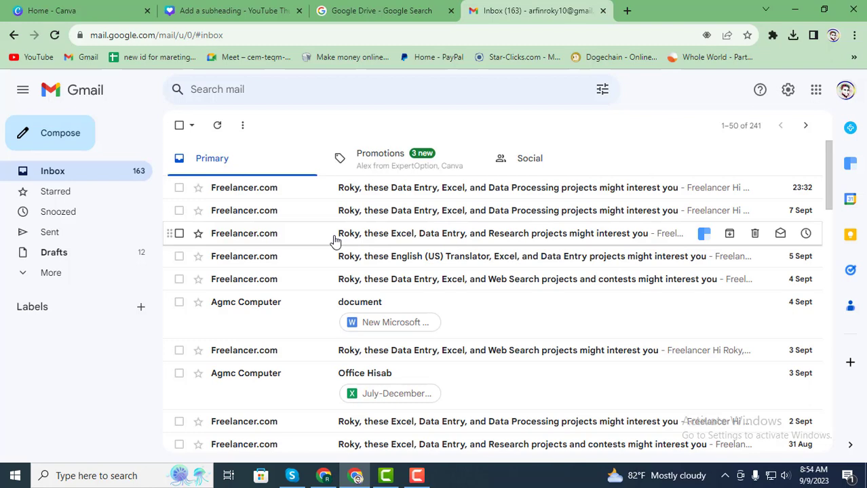
click(131, 240)
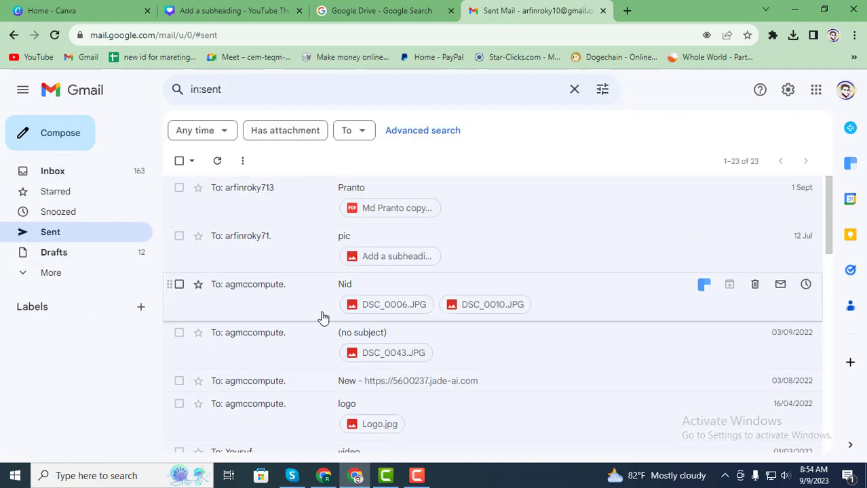
click(54, 178)
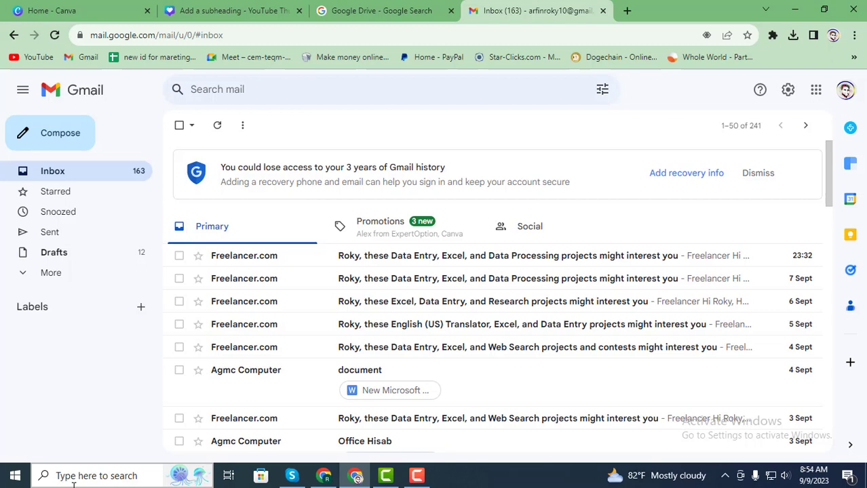
Step: Start a new blank message and add a Cc line to it
click(60, 134)
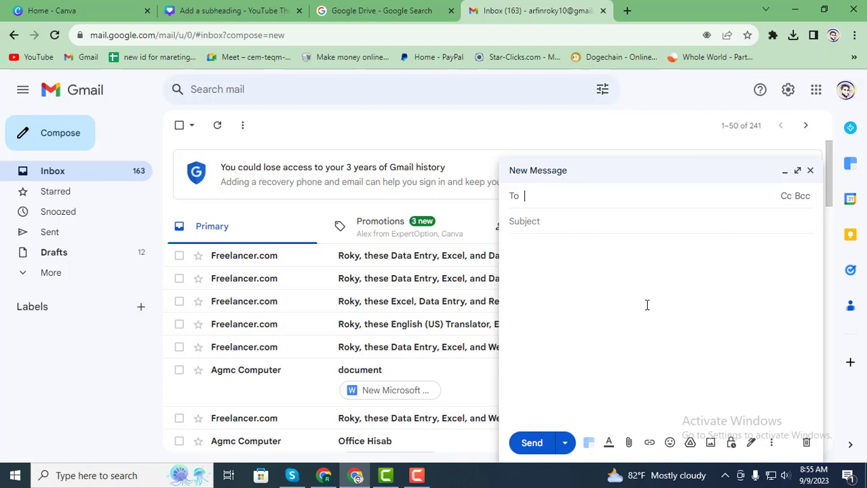
click(787, 197)
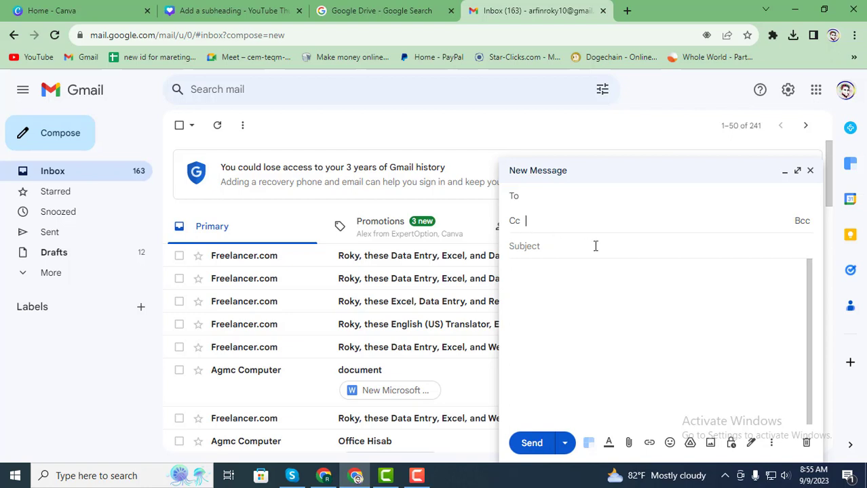
Step: Add a Bcc line, then collapse the Cc and Bcc rows back to just To and Subject
click(801, 223)
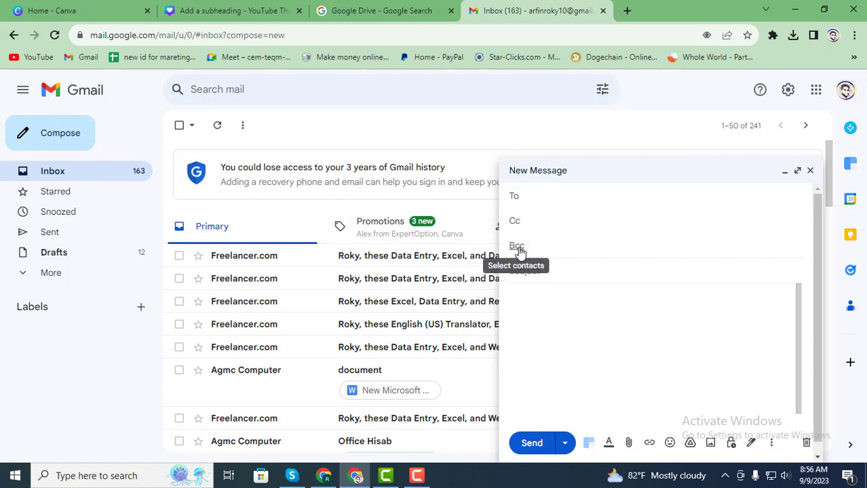
click(520, 251)
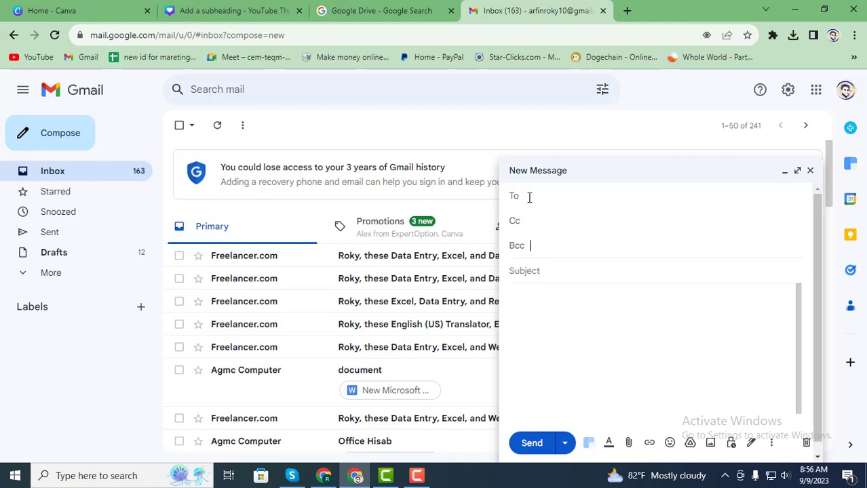
click(555, 277)
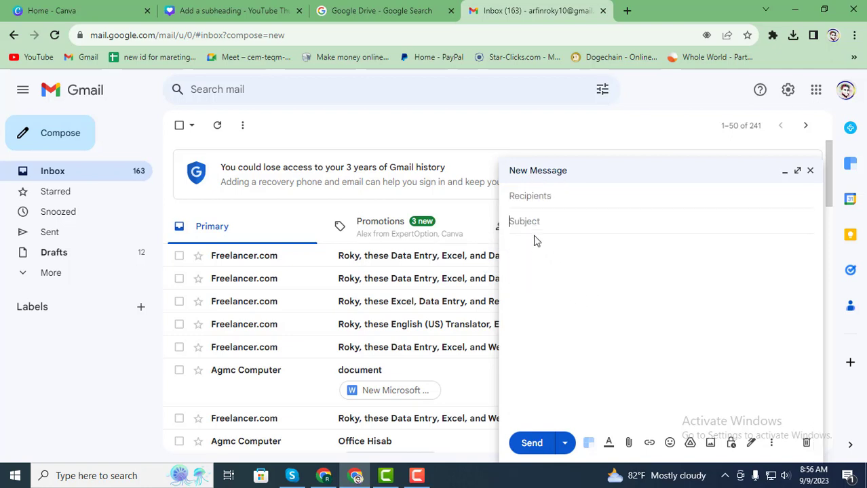
click(538, 198)
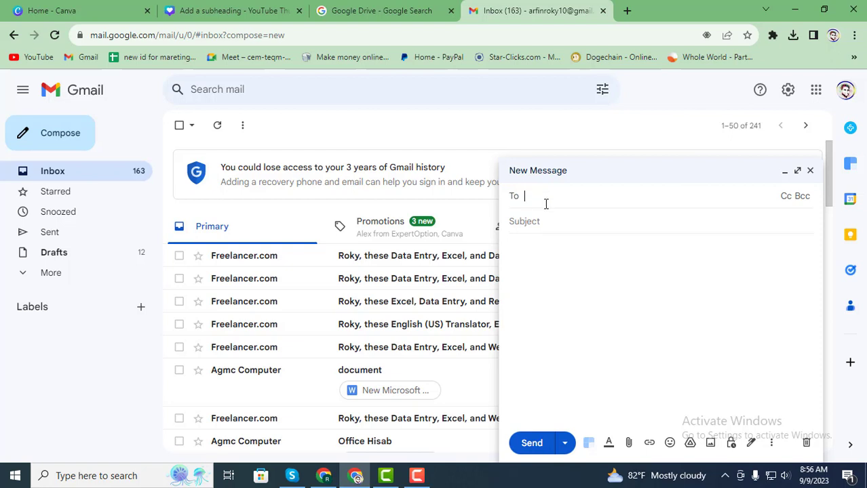
Step: Address the draft to the suggested contact and set the subject to 'Document'
text(agmc)
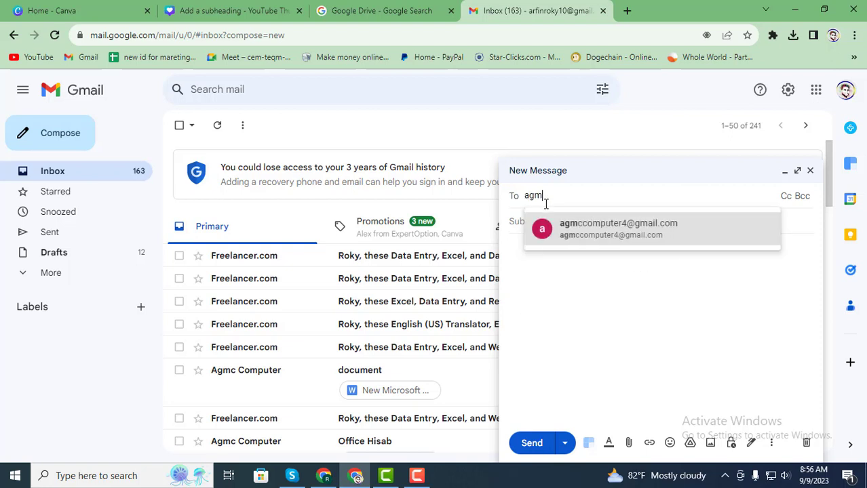
click(617, 243)
click(534, 234)
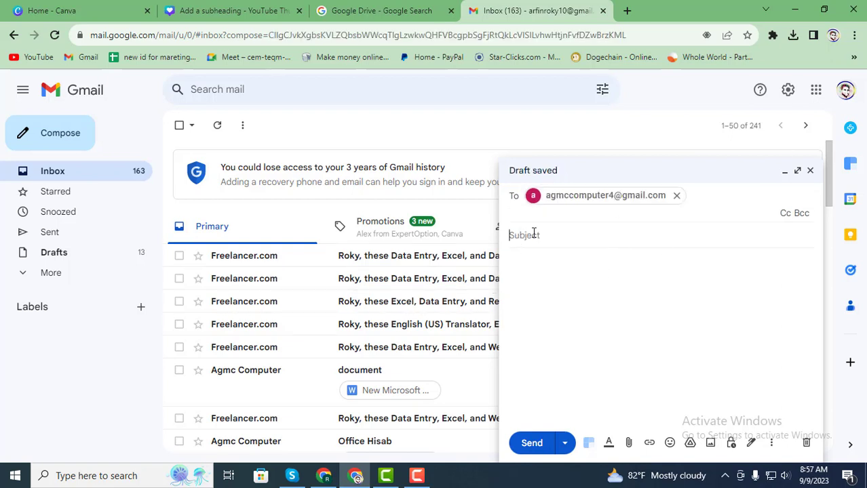
text(D)
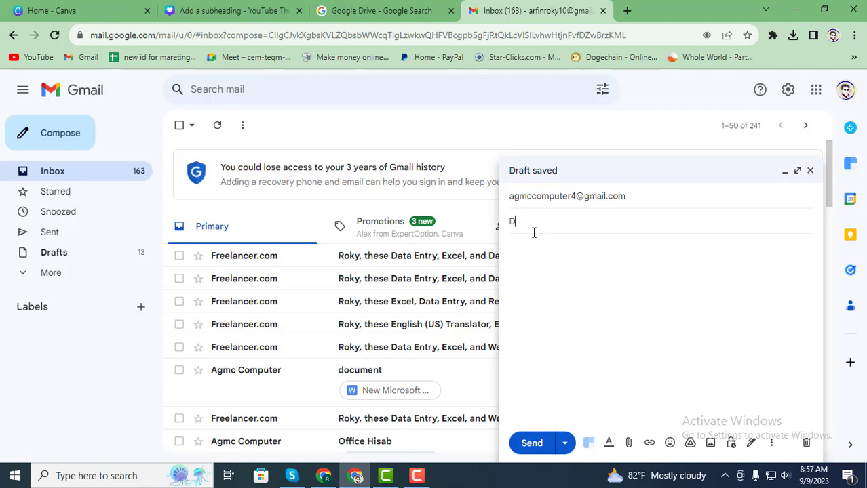
text(ocum)
key(BackSpace)
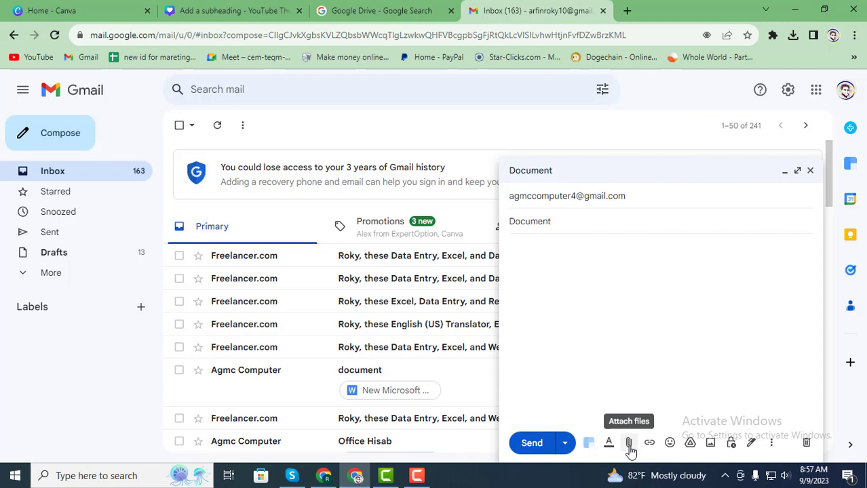
Step: Attach Pdf File.pdf from the Desktop and send the Document email
click(629, 445)
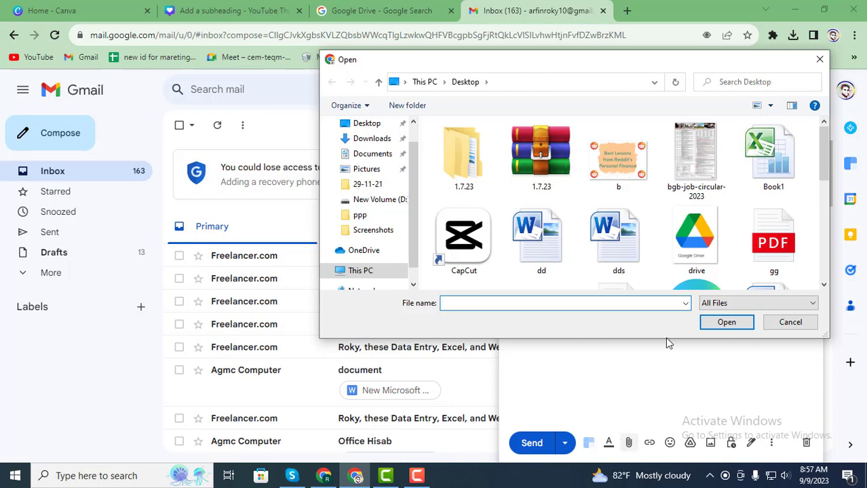
scroll(614, 280, down, 5)
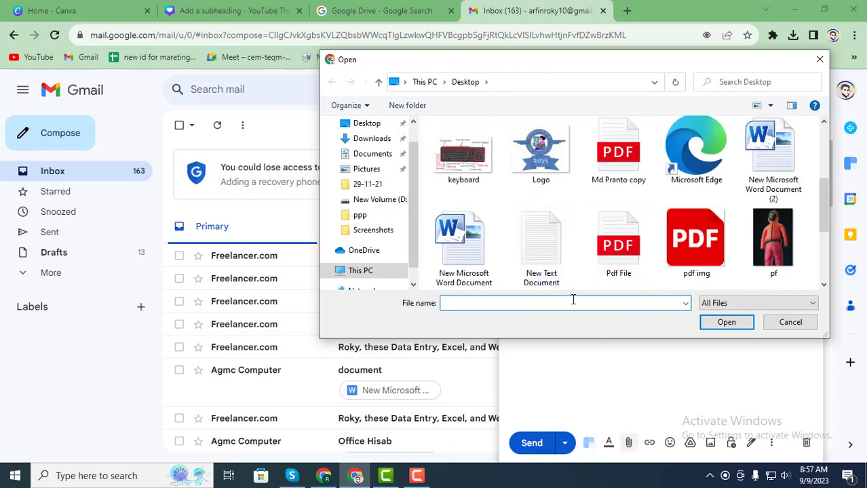
click(608, 251)
click(718, 323)
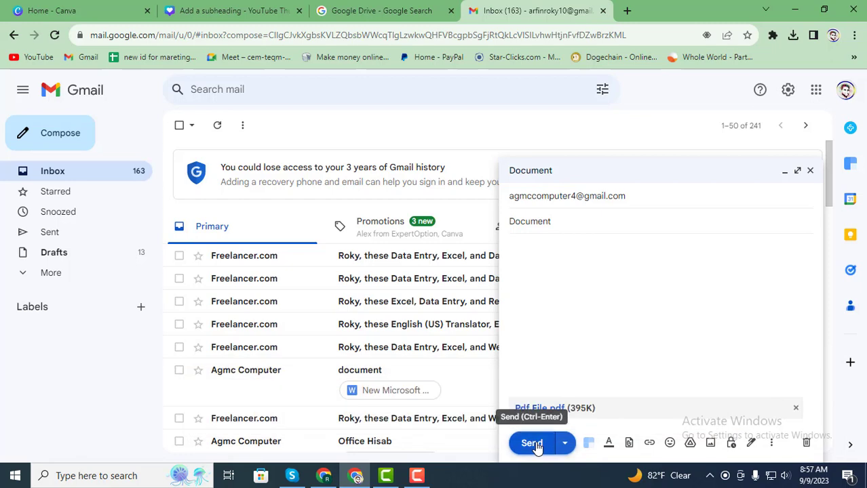
click(534, 445)
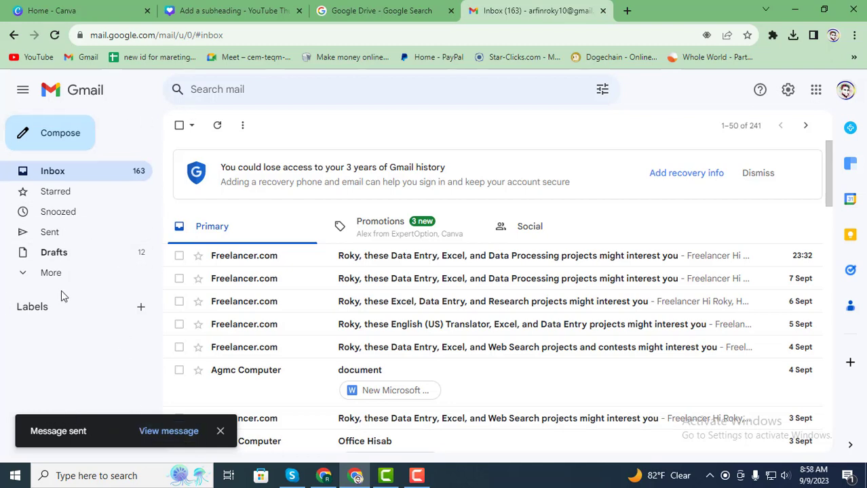
Step: Open the sent Document message to check the Pdf File.pdf attachment, then return to Sent
click(49, 233)
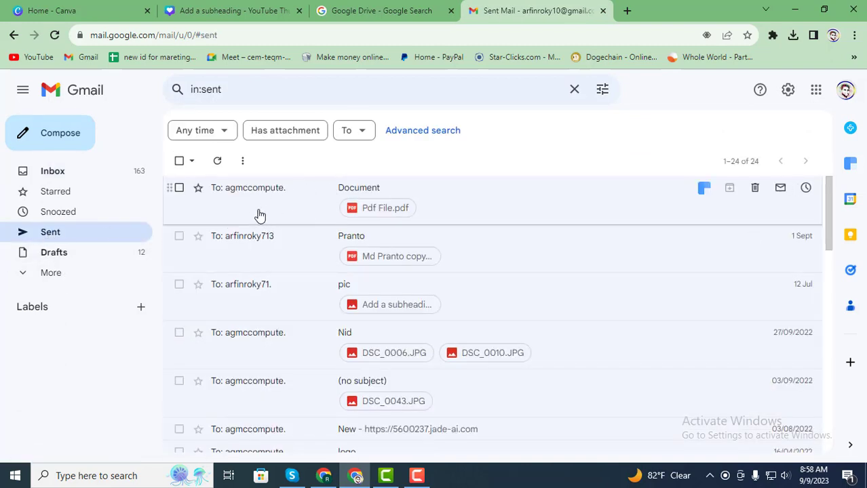
click(316, 192)
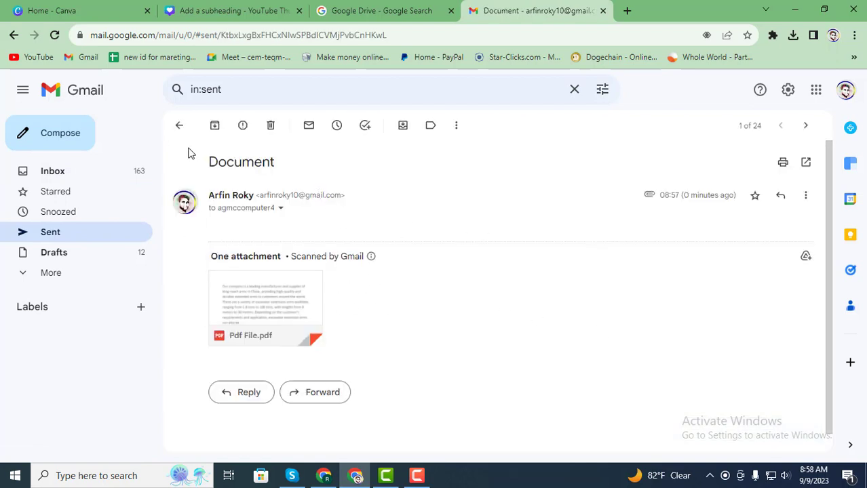
click(181, 128)
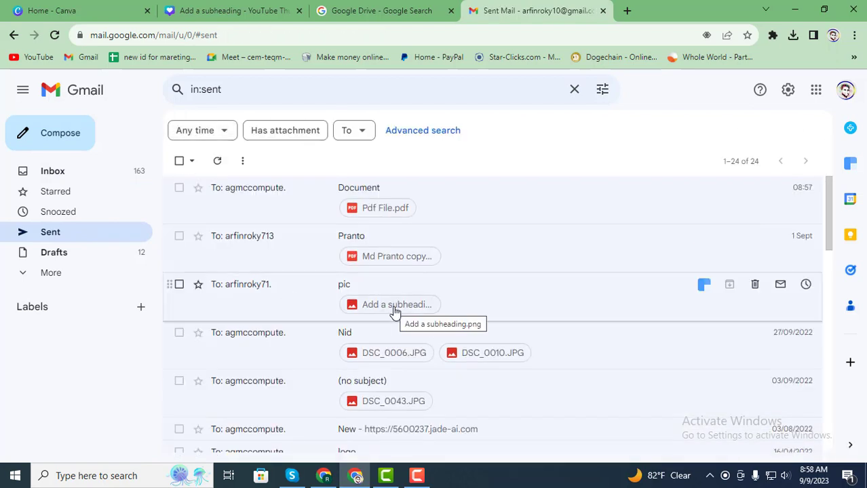
Step: Go back to the Inbox, find the 'certificate' email and open it
click(44, 175)
scroll(310, 242, down, 3)
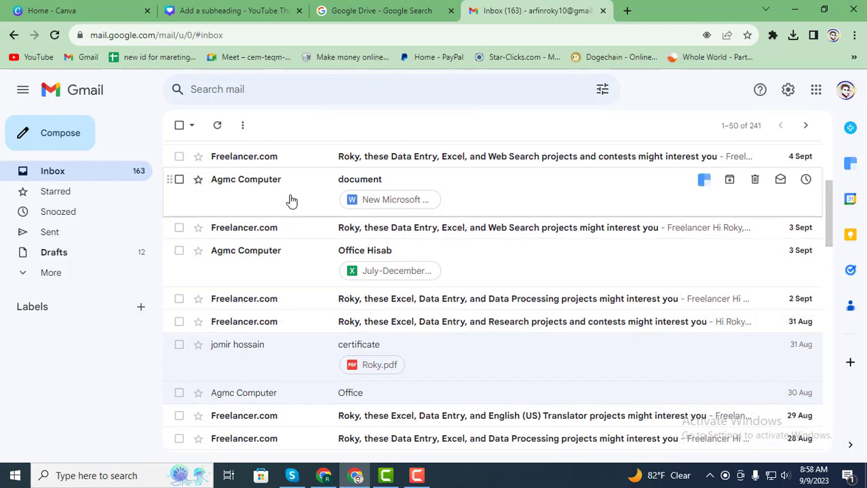
scroll(298, 263, down, 1)
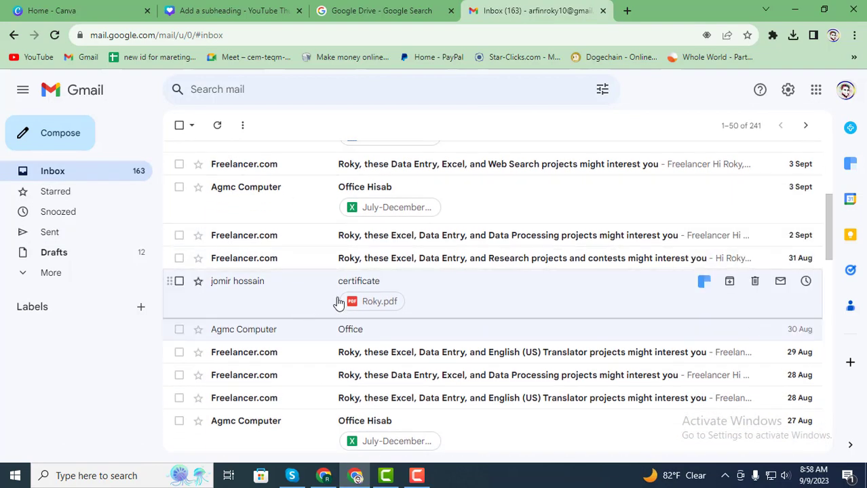
scroll(306, 298, down, 2)
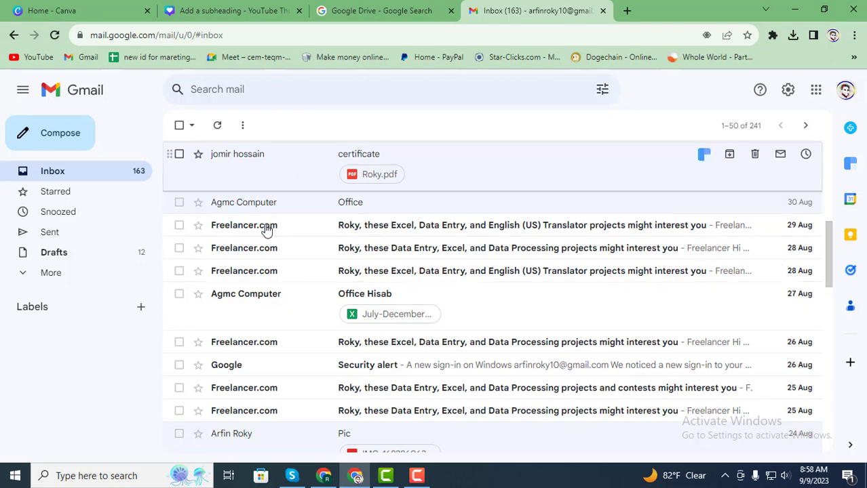
scroll(295, 210, up, 1)
scroll(293, 203, up, 1)
click(292, 228)
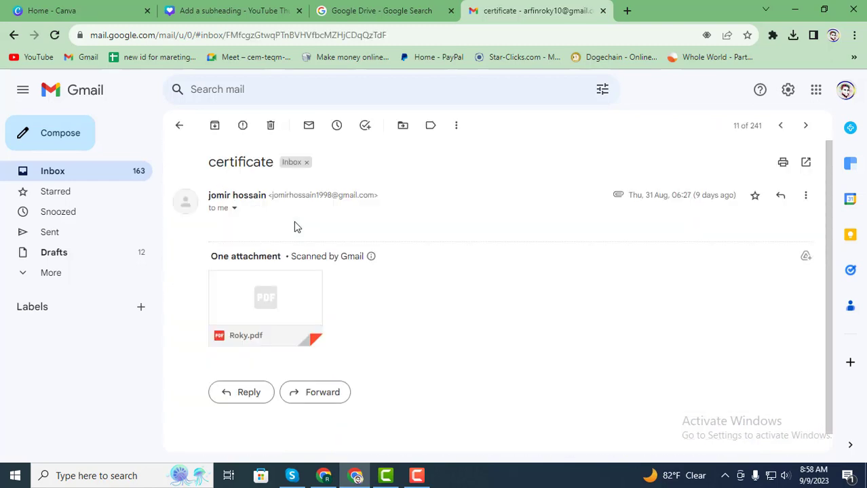
mouse_move(310, 314)
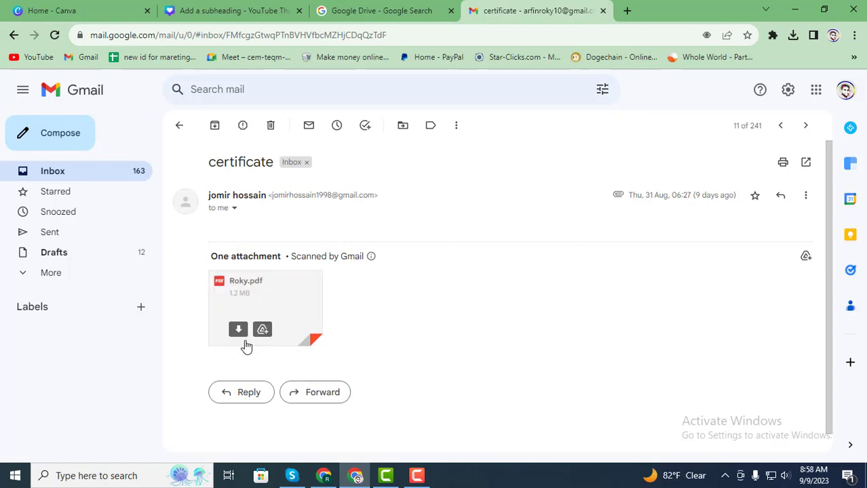
Step: Preview Roky.pdf in the PDF viewer and open its print dialog
click(290, 310)
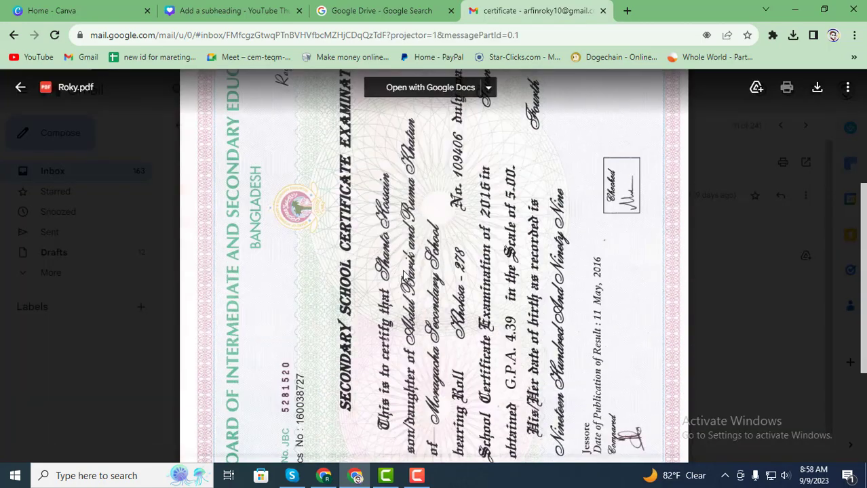
click(785, 89)
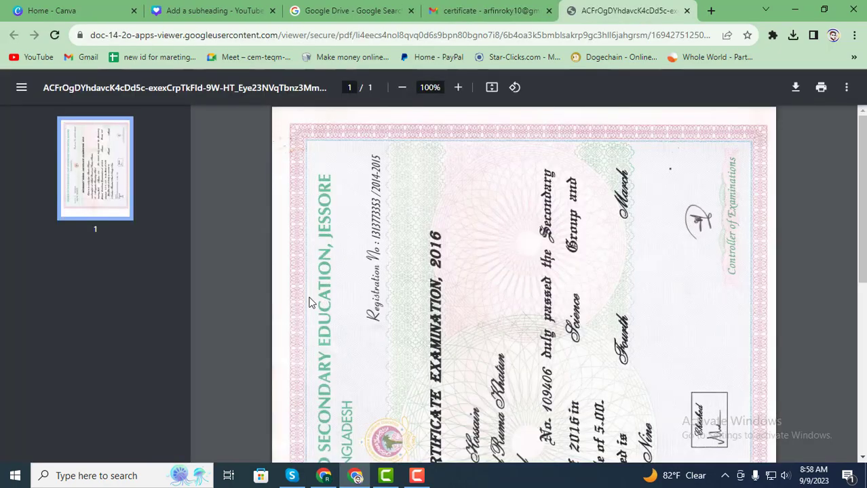
key(ctrl+bracketright)
key(ctrl+bracketright)
scroll(288, 292, up, 5)
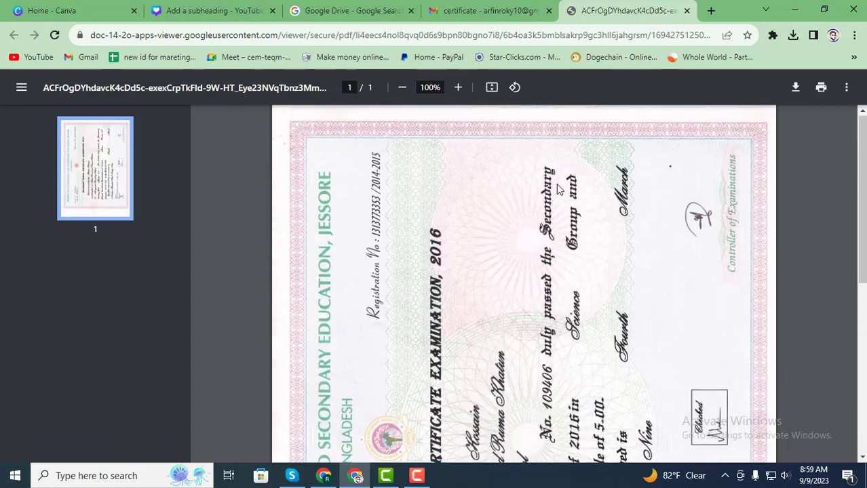
click(821, 95)
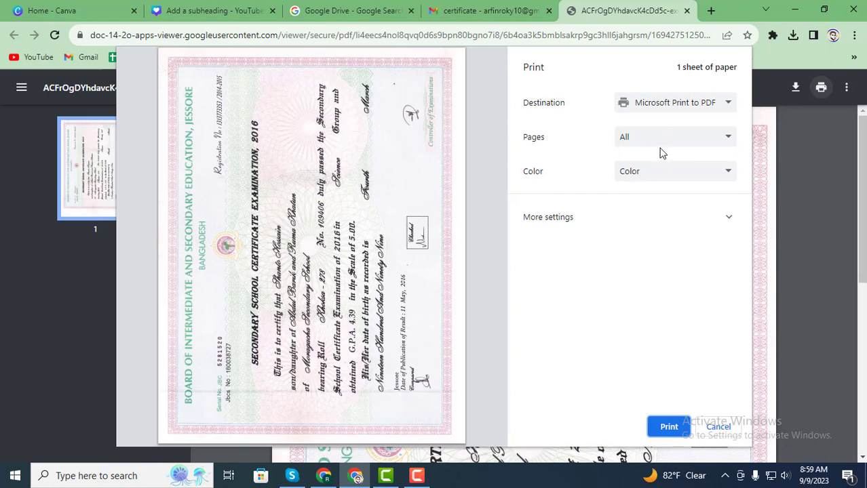
Step: Review the print destinations, keep Microsoft Print to PDF, and return to the Gmail tab
click(724, 107)
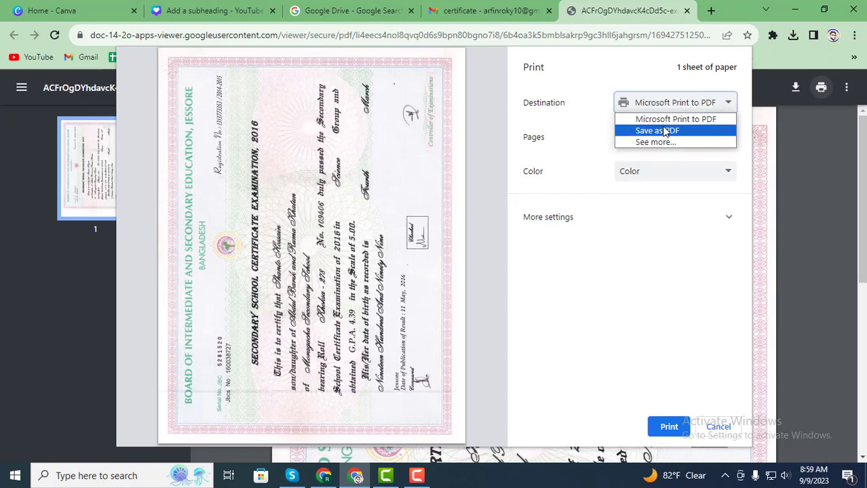
click(655, 160)
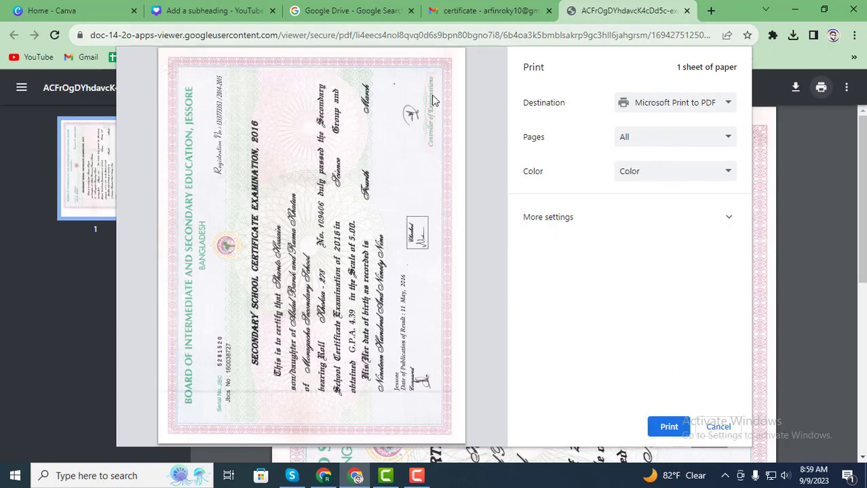
click(485, 8)
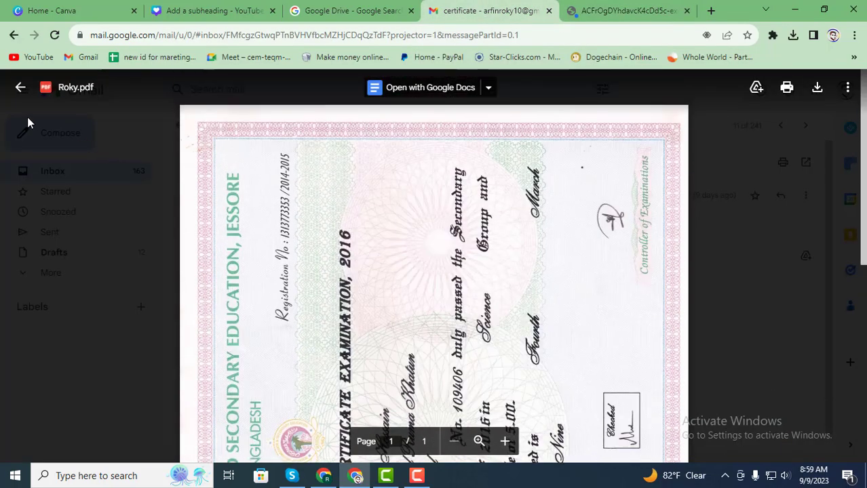
Step: Close the Roky.pdf preview to return to the certificate email
click(16, 87)
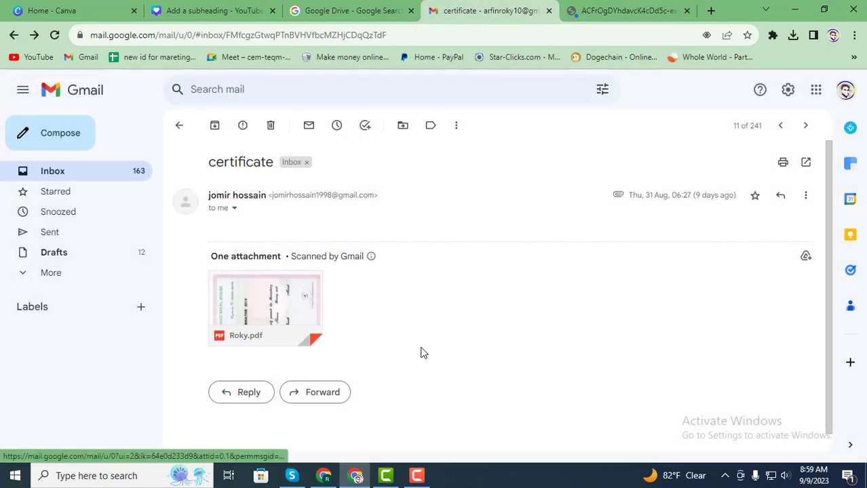